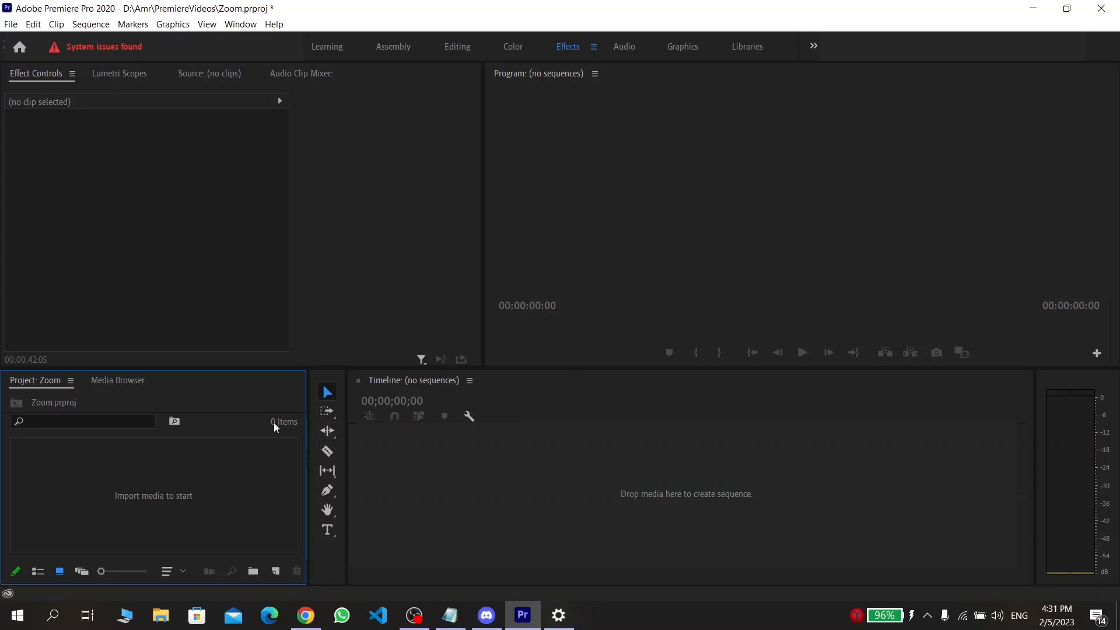
Import videoplayback.mp4 from the videos folder and create a sequence from it in the empty timeline.
{"action": "double_click", "coordinate": [147, 476]}
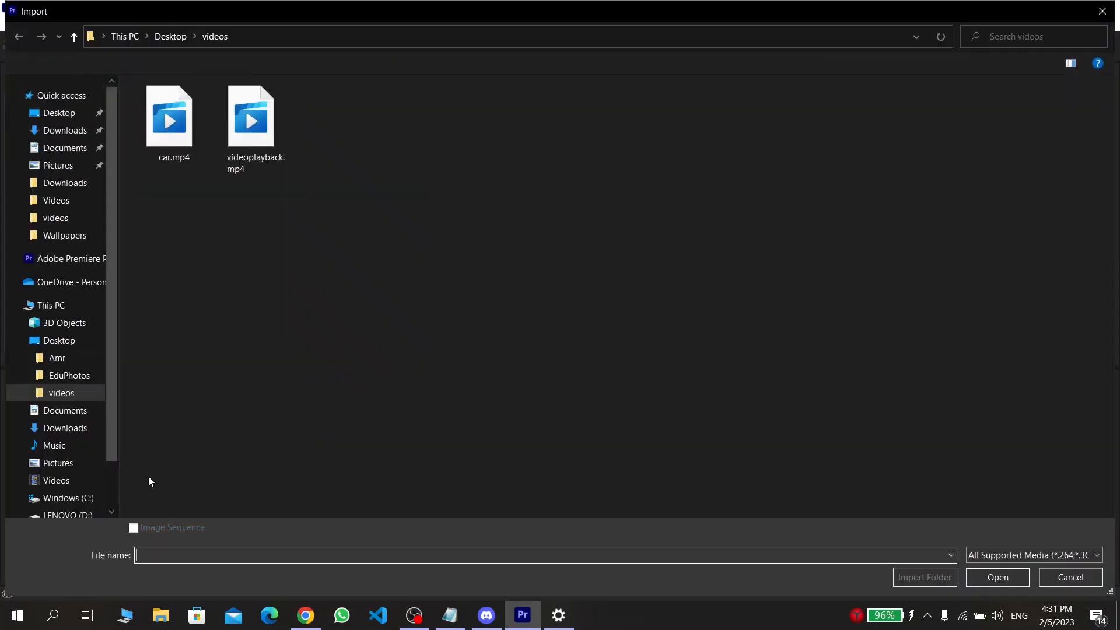
{"action": "left_click", "coordinate": [267, 133]}
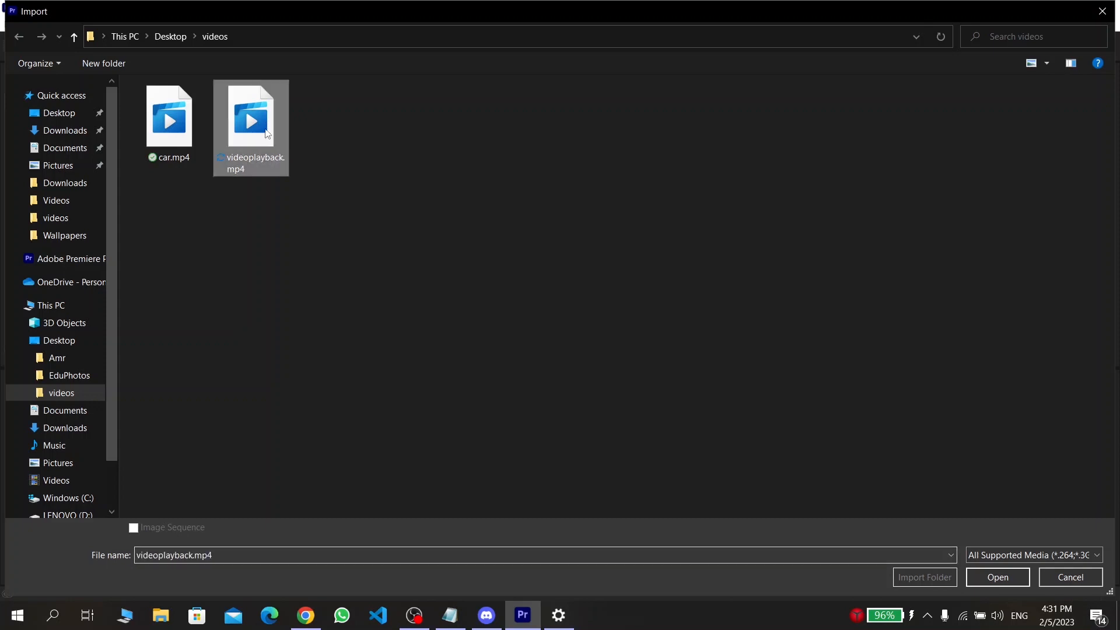
{"action": "left_click", "coordinate": [995, 582]}
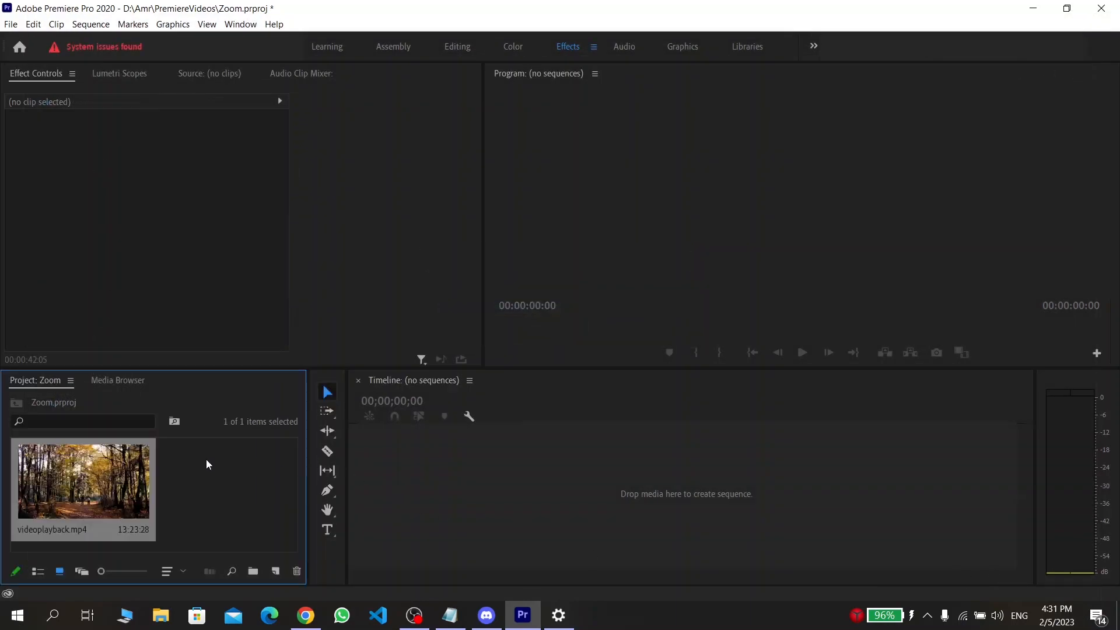
{"action": "left_click_drag", "start_coordinate": [93, 461], "coordinate": [548, 472]}
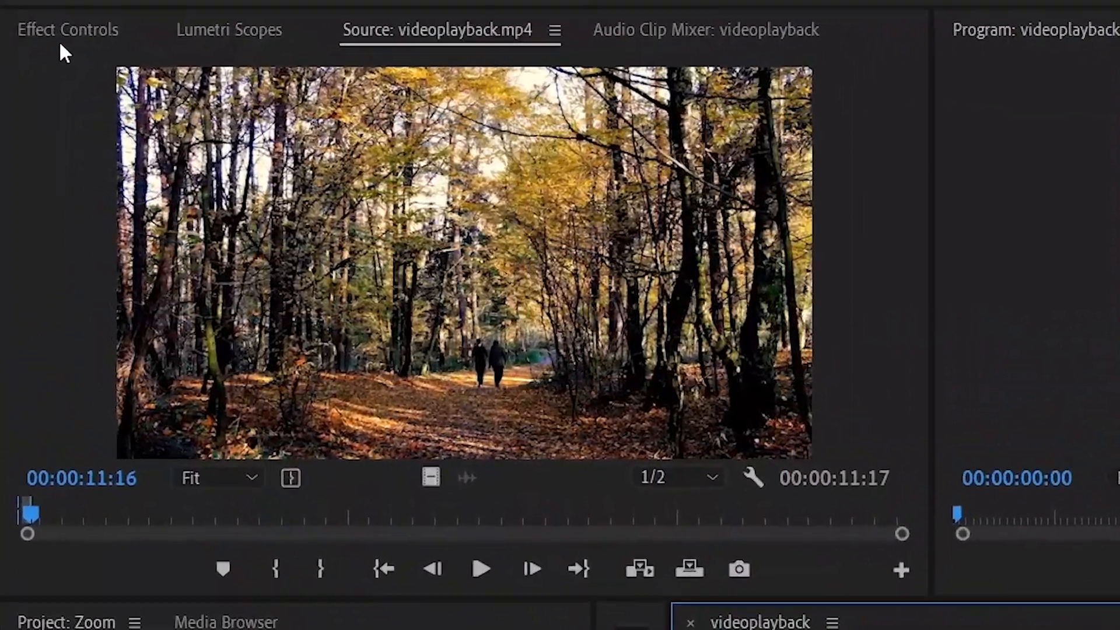
Show the clip's Motion effect settings and enable Scale keyframing with a first keyframe at 00:00:00:03.
{"action": "left_click", "coordinate": [61, 35]}
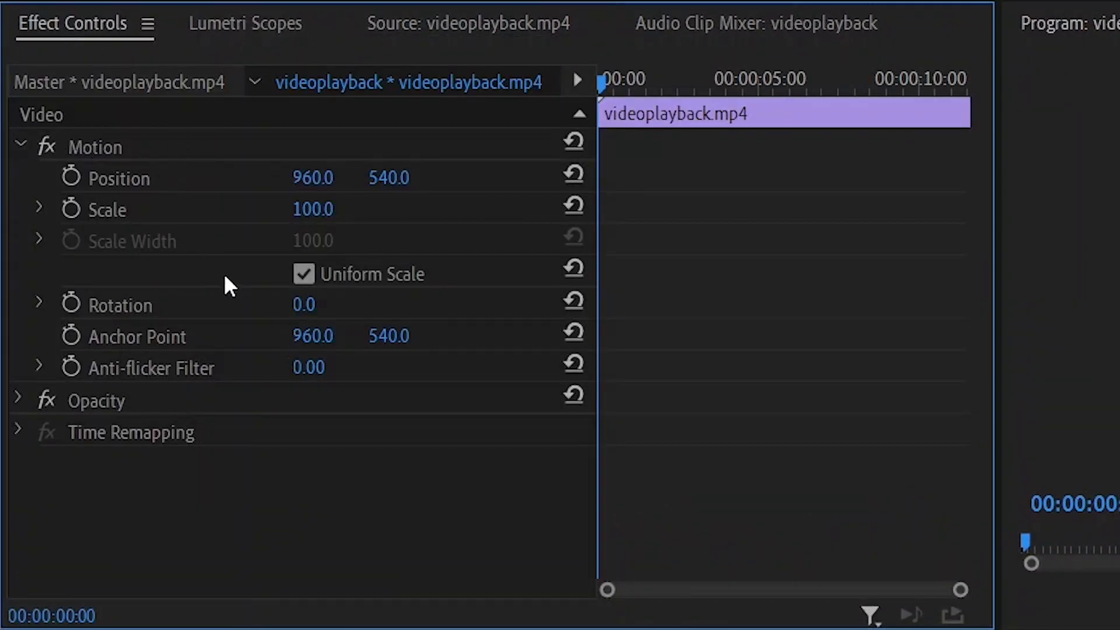
{"action": "left_click", "coordinate": [25, 145]}
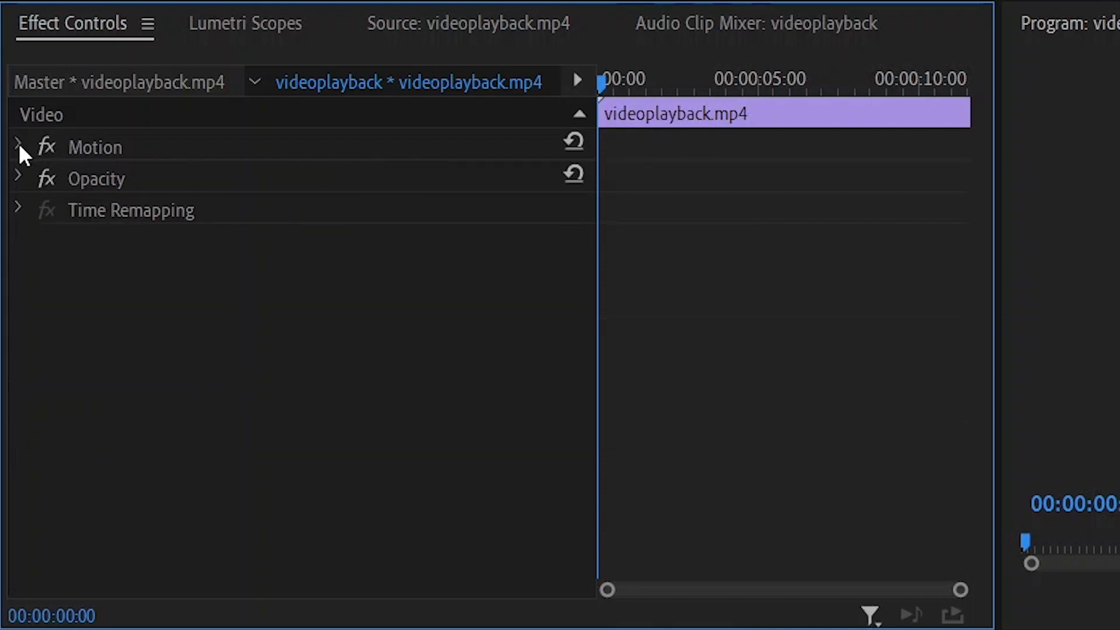
{"action": "left_click", "coordinate": [17, 142]}
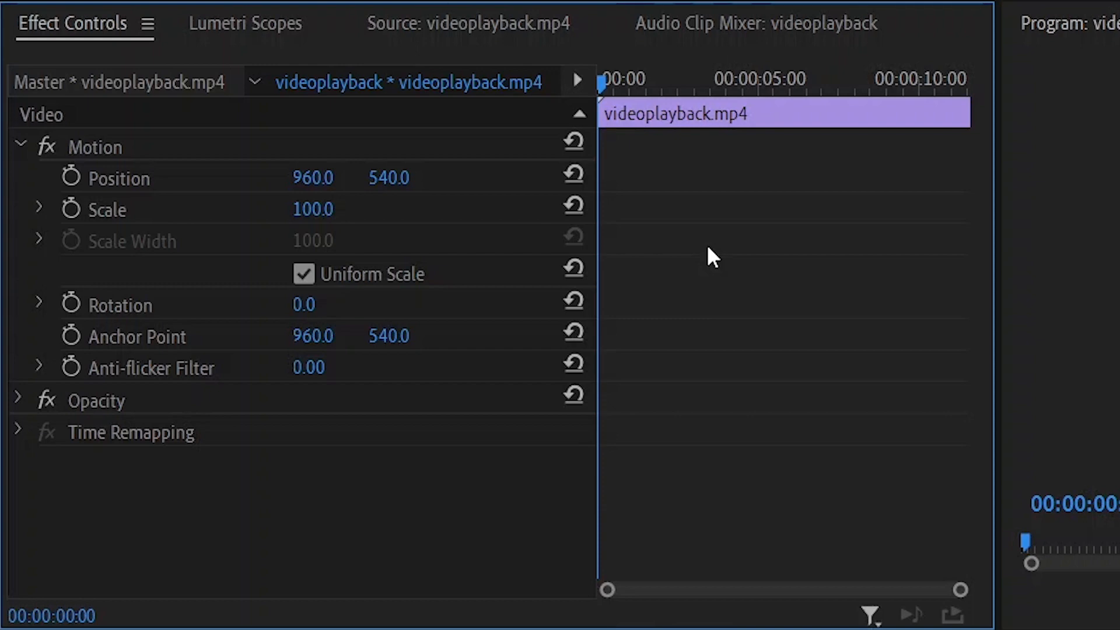
{"action": "mouse_move", "coordinate": [603, 86]}
{"action": "left_mouse_down"}
{"action": "mouse_move", "coordinate": [622, 85]}
{"action": "mouse_move", "coordinate": [607, 87]}
{"action": "left_mouse_up"}
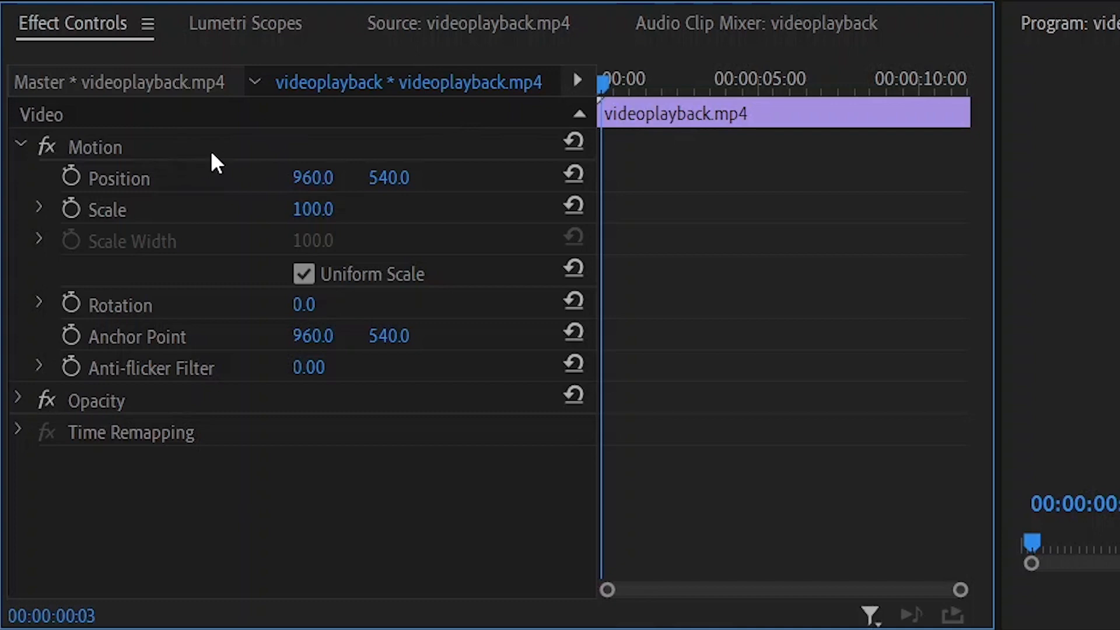
{"action": "left_click", "coordinate": [71, 209]}
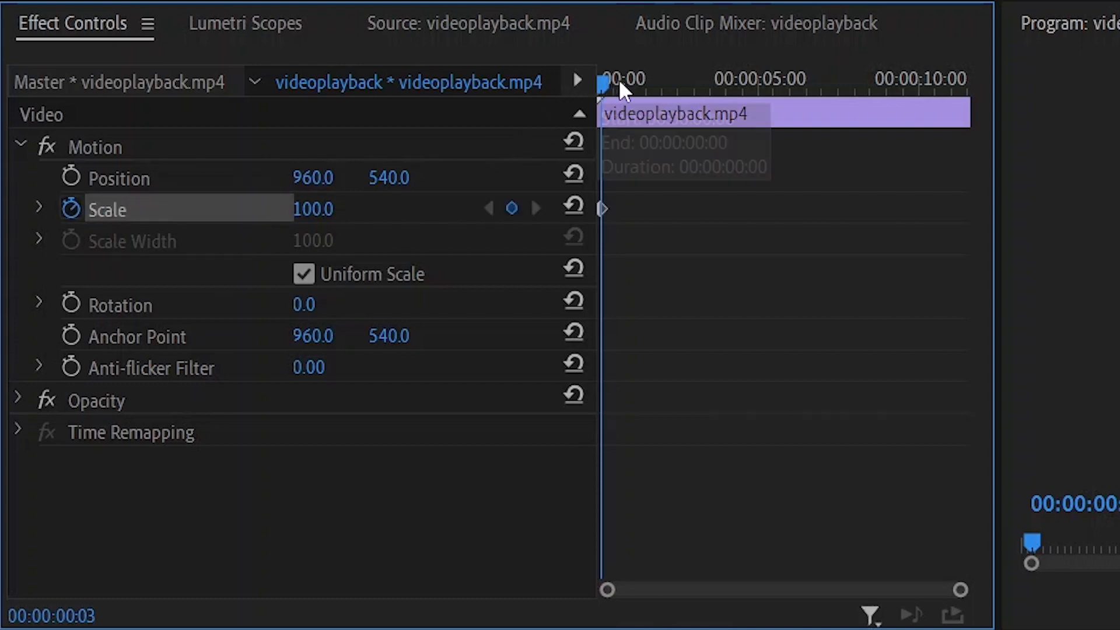
Add a second Scale keyframe with a value of 147 at 00:00:11:04, near the clip's end.
{"action": "left_click_drag", "start_coordinate": [603, 82], "coordinate": [635, 104]}
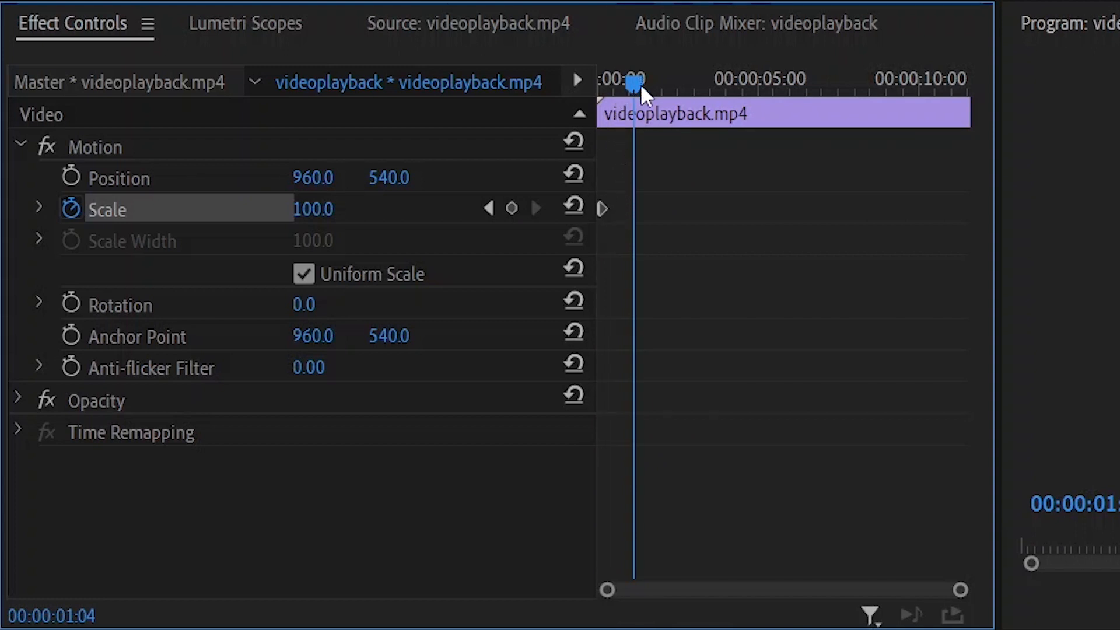
{"action": "left_click_drag", "start_coordinate": [632, 82], "coordinate": [600, 86]}
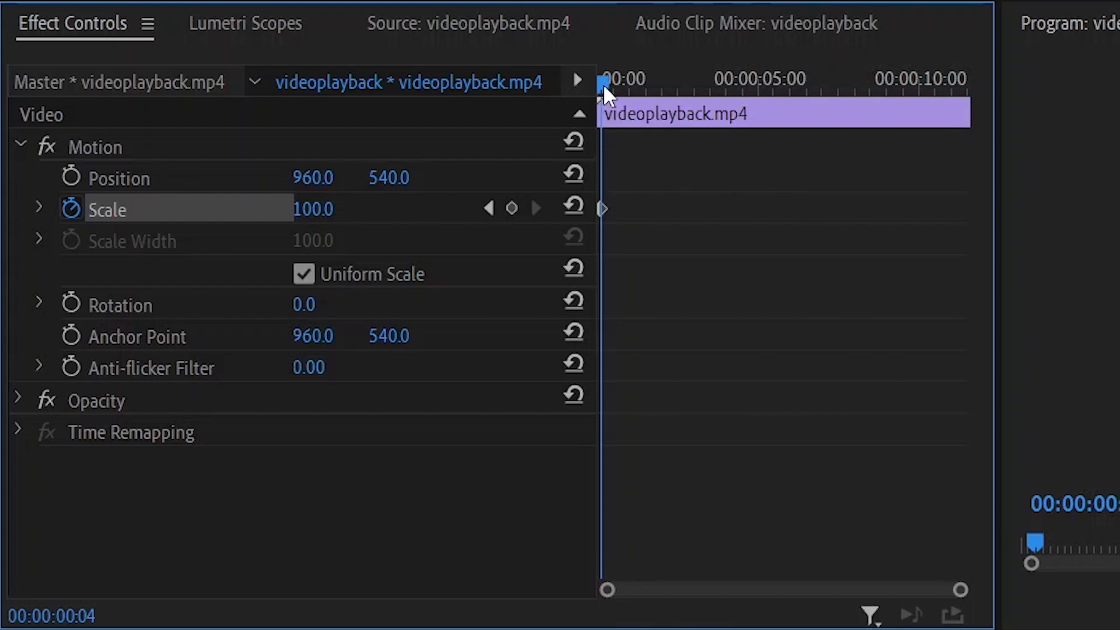
{"action": "left_click_drag", "start_coordinate": [601, 79], "coordinate": [957, 82]}
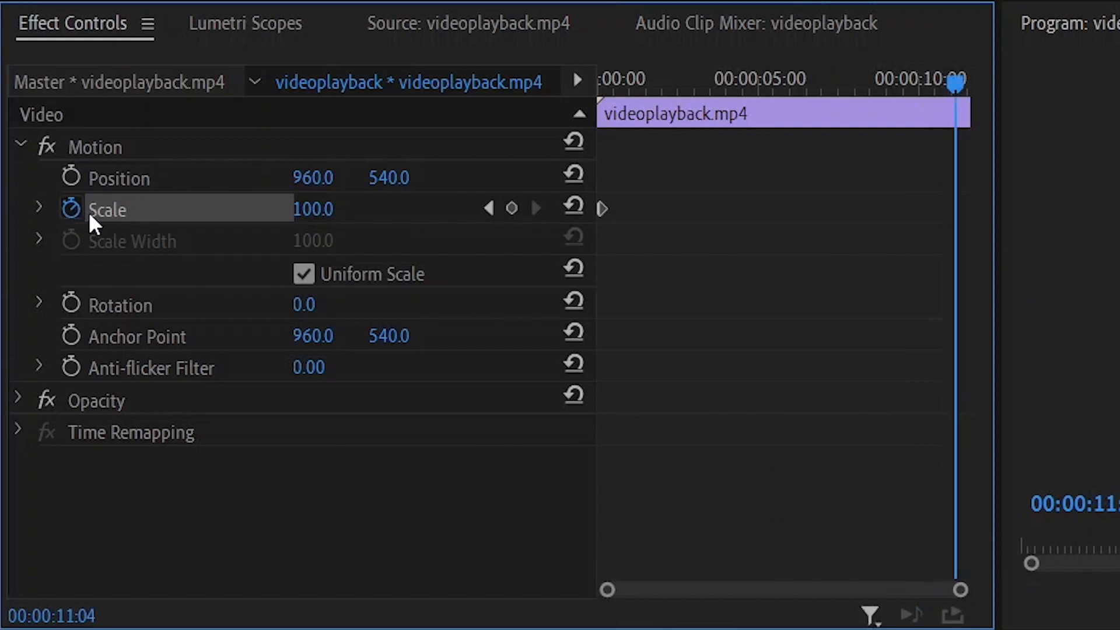
{"action": "left_click_drag", "start_coordinate": [312, 210], "coordinate": [339, 210]}
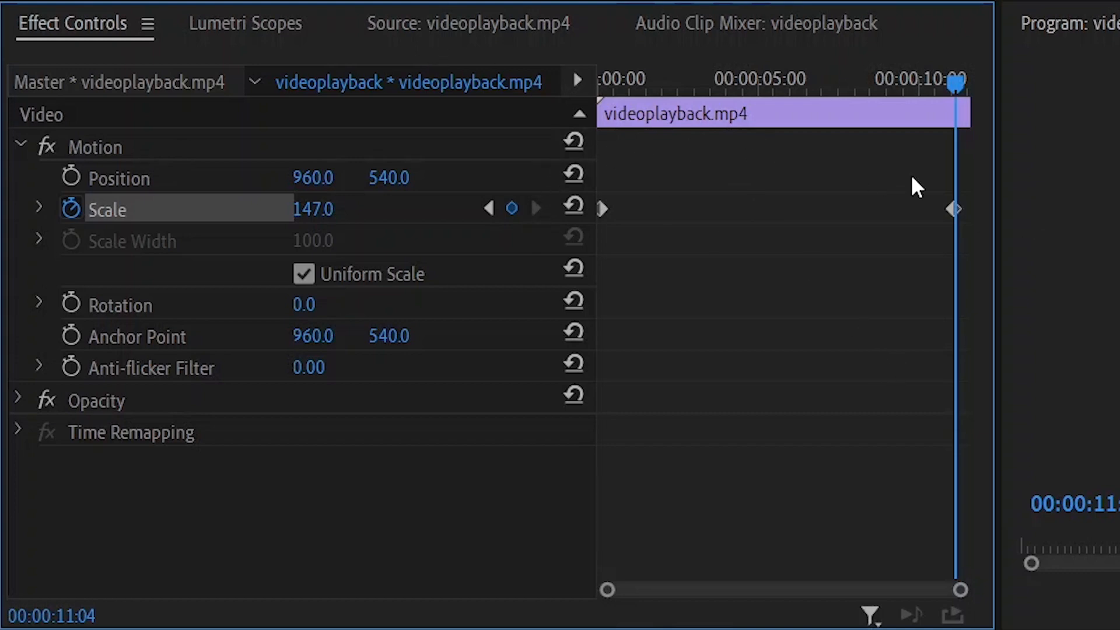
{"action": "left_click", "coordinate": [952, 210]}
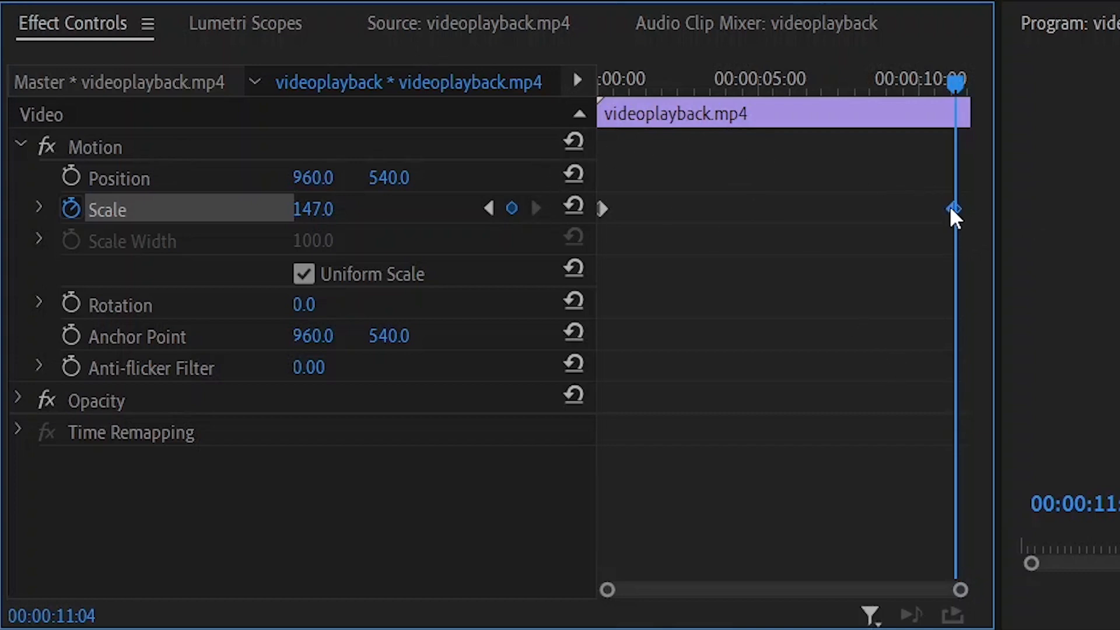
Return the playhead to the clip's start and play the sequence to preview the zoom-in.
{"action": "left_click_drag", "start_coordinate": [957, 80], "coordinate": [958, 107]}
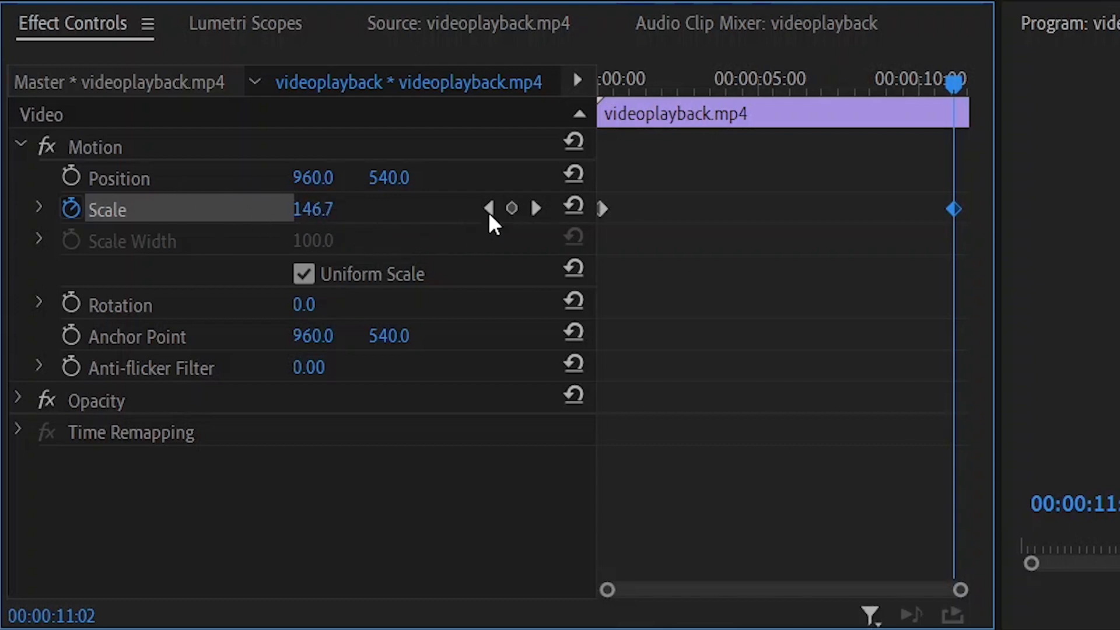
{"action": "left_click_drag", "start_coordinate": [954, 80], "coordinate": [607, 82]}
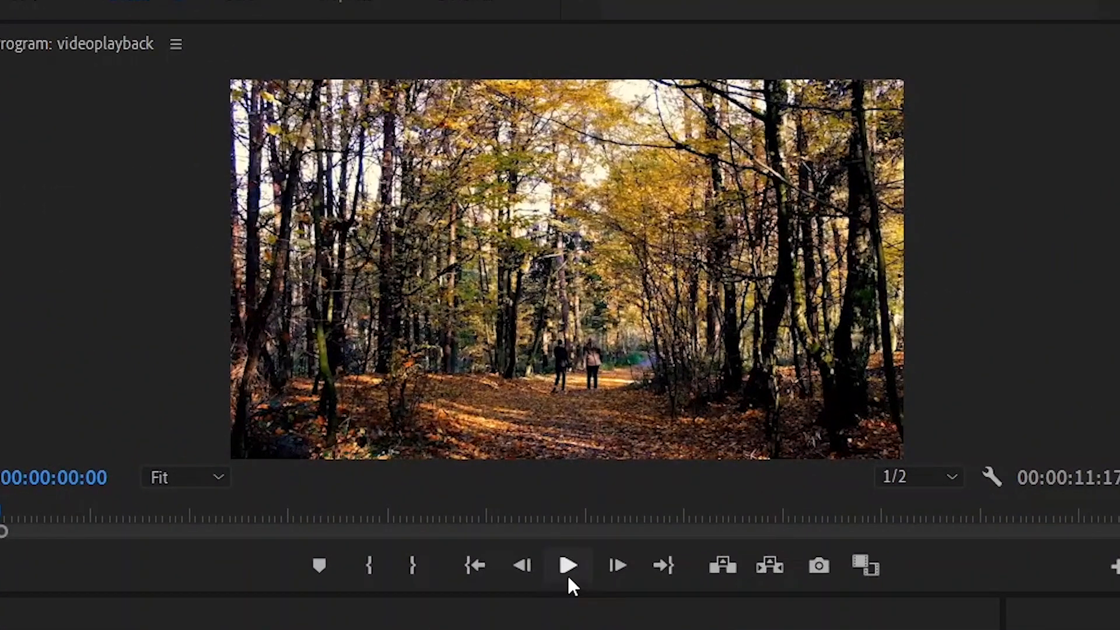
{"action": "left_click", "coordinate": [568, 566]}
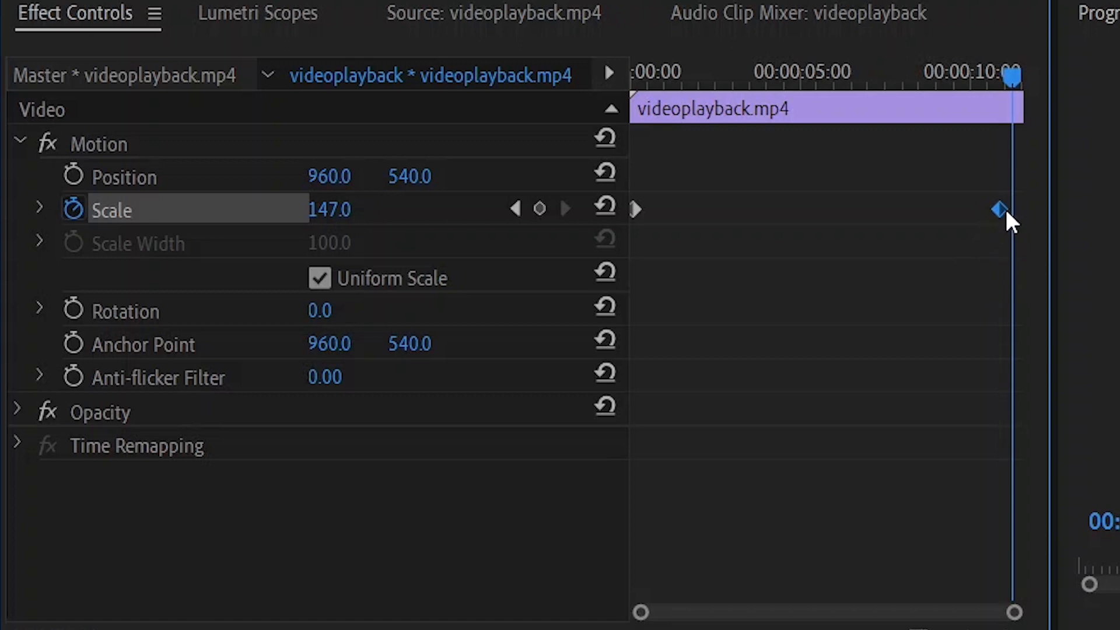
Delete both Scale keyframes, at the end and at the start of the clip.
{"action": "key", "text": "Delete"}
{"action": "left_click", "coordinate": [634, 207]}
{"action": "key", "text": "Delete"}
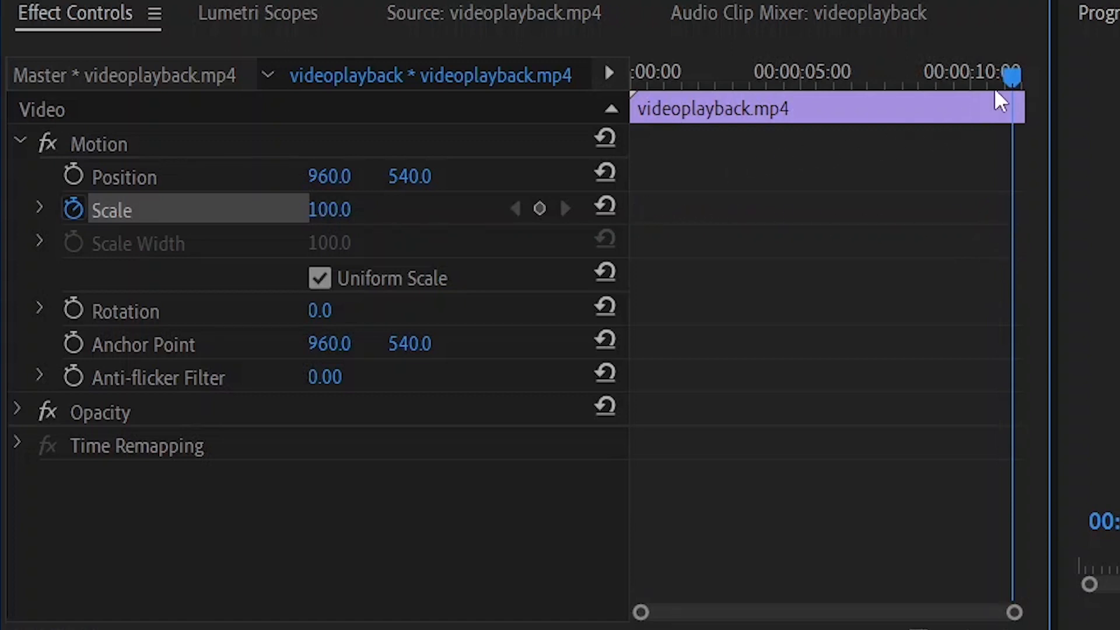
Create a Scale keyframe with a value of 158 at 00:00:00:10, near the clip's start.
{"action": "left_click_drag", "start_coordinate": [1012, 73], "coordinate": [647, 63]}
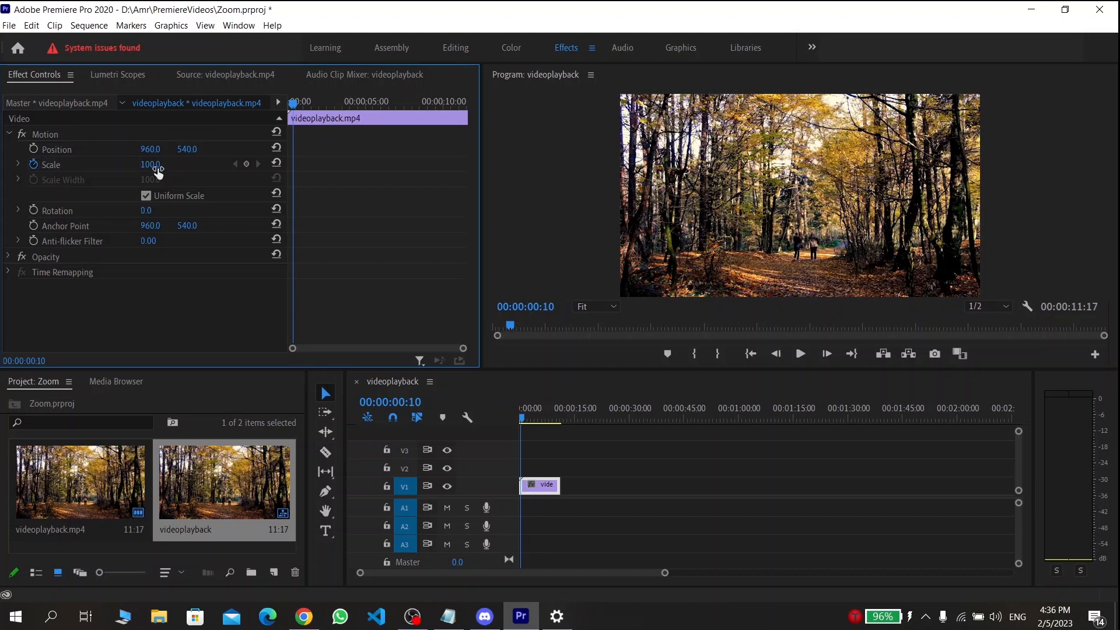
{"action": "mouse_move", "coordinate": [157, 169]}
{"action": "left_mouse_down"}
{"action": "mouse_move", "coordinate": [146, 168]}
{"action": "mouse_move", "coordinate": [161, 165]}
{"action": "left_mouse_up"}
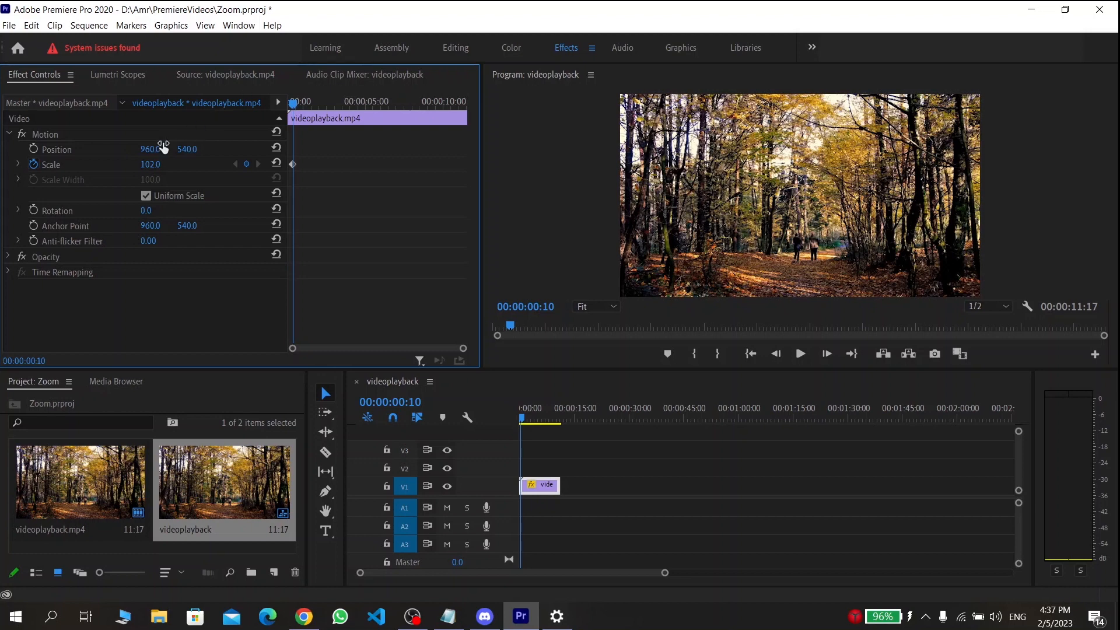
{"action": "left_click_drag", "start_coordinate": [149, 165], "coordinate": [155, 165]}
{"action": "left_click_drag", "start_coordinate": [150, 164], "coordinate": [161, 167]}
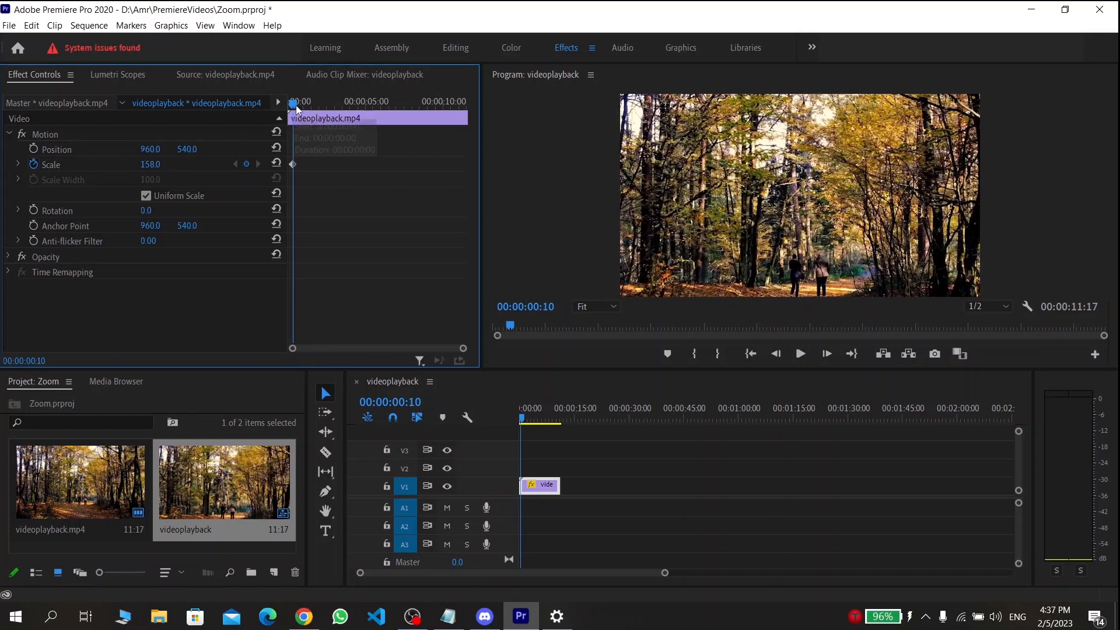
Add a Scale keyframe with a value of 100 near the end of the clip for a zoom-out.
{"action": "left_click_drag", "start_coordinate": [295, 102], "coordinate": [455, 102]}
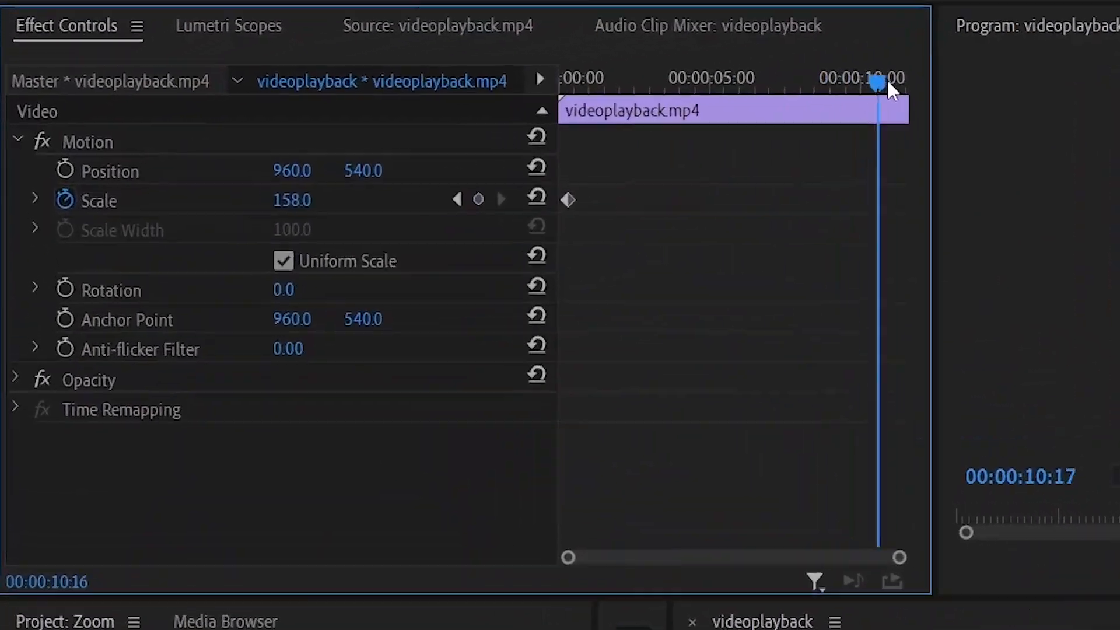
{"action": "left_click_drag", "start_coordinate": [888, 87], "coordinate": [895, 86]}
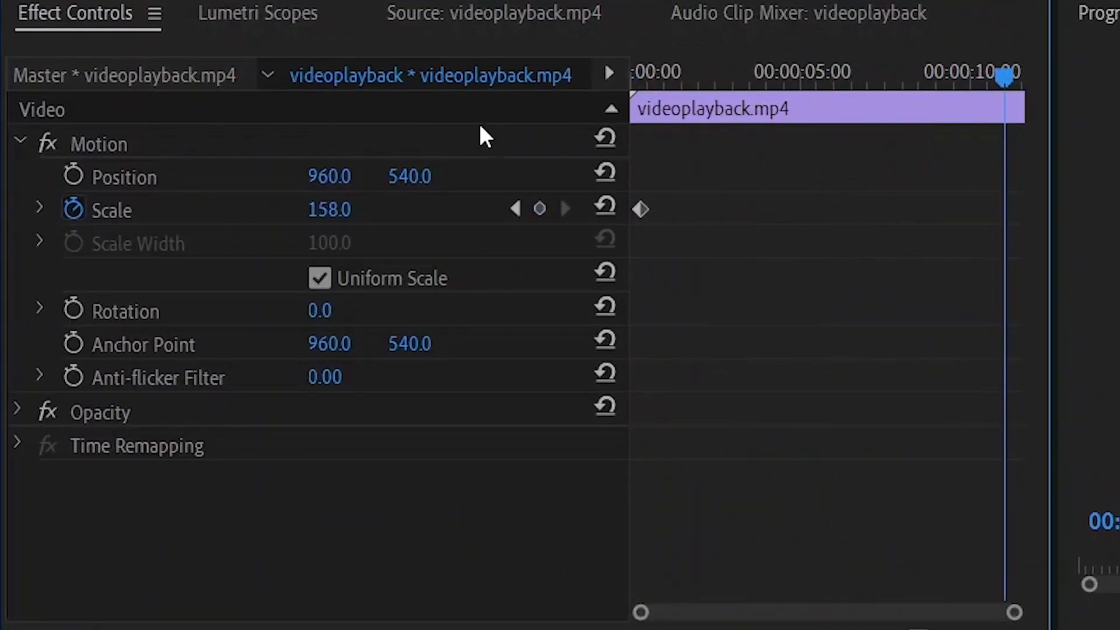
{"action": "left_click_drag", "start_coordinate": [333, 210], "coordinate": [353, 211]}
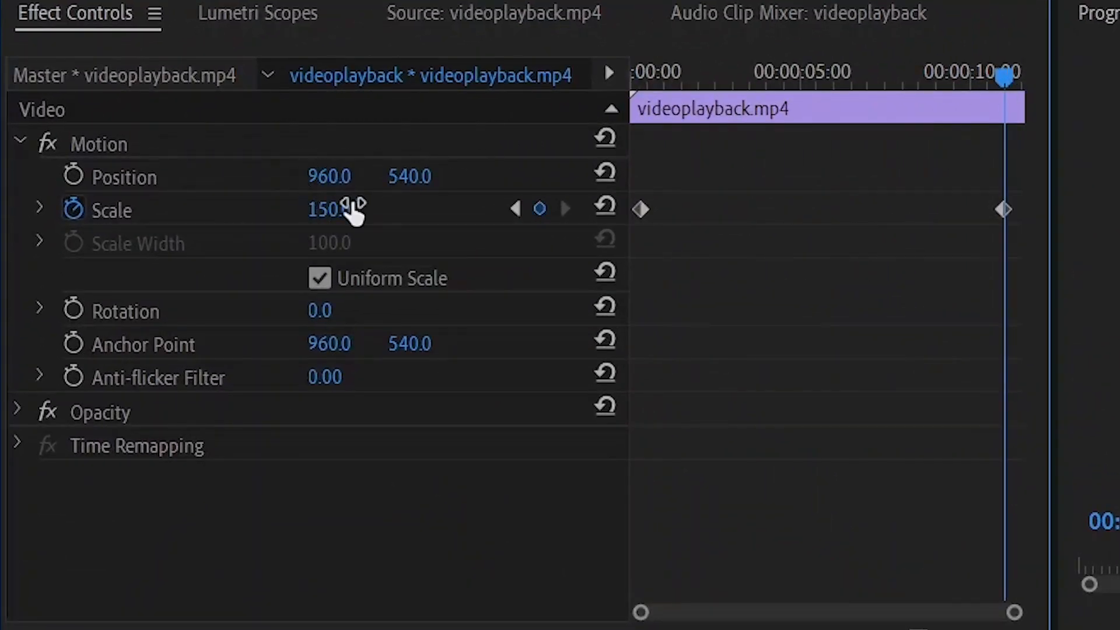
{"action": "left_click", "coordinate": [343, 210]}
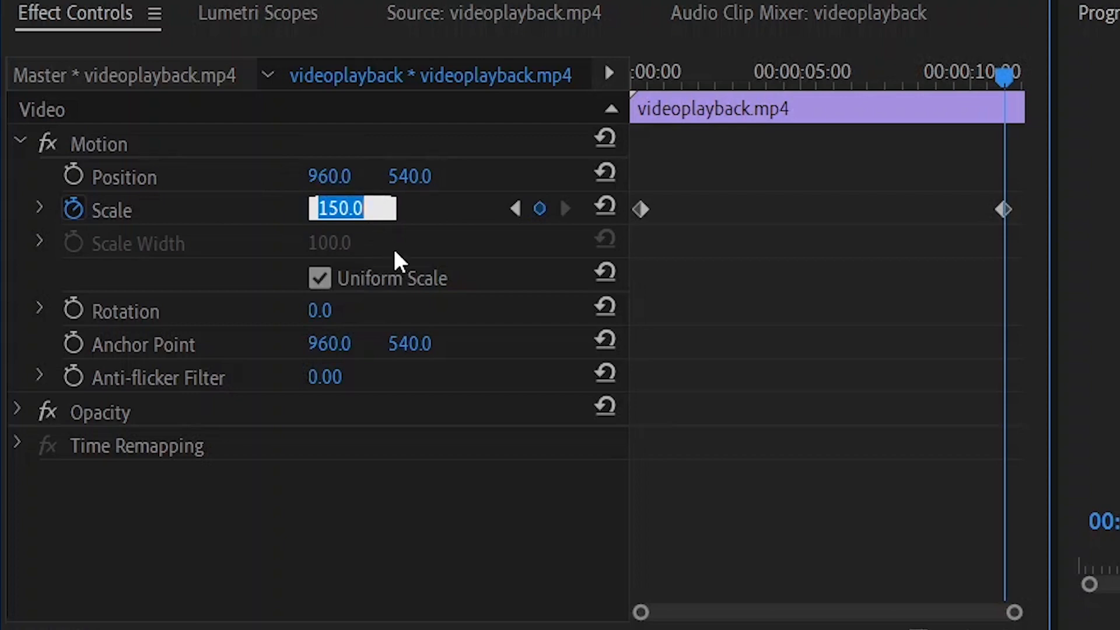
{"action": "type", "text": "1"}
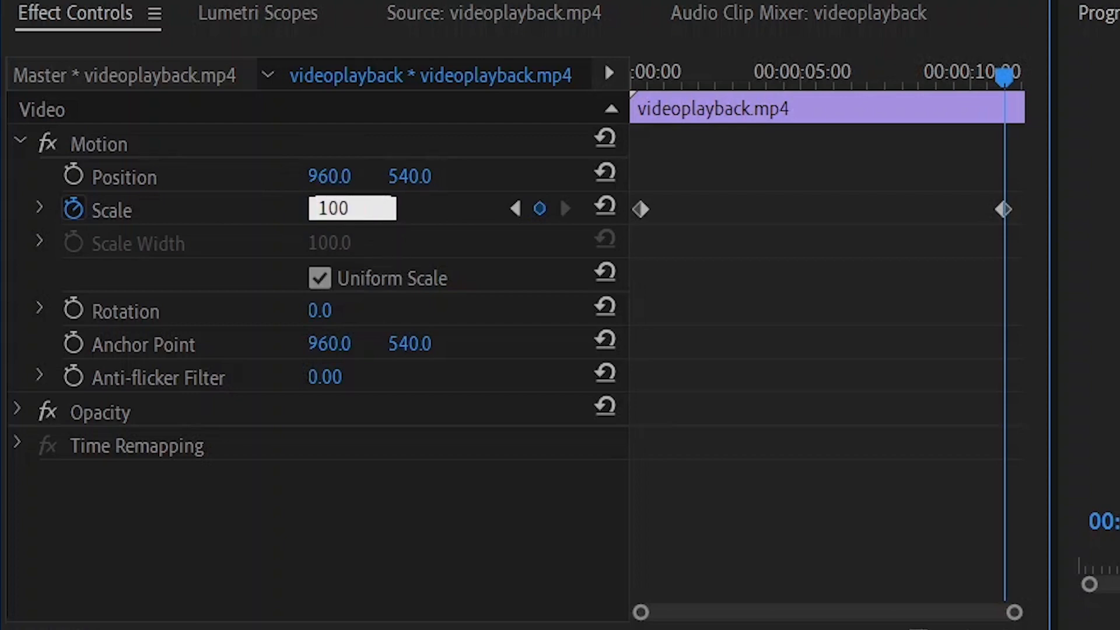
{"action": "key", "text": "Return"}
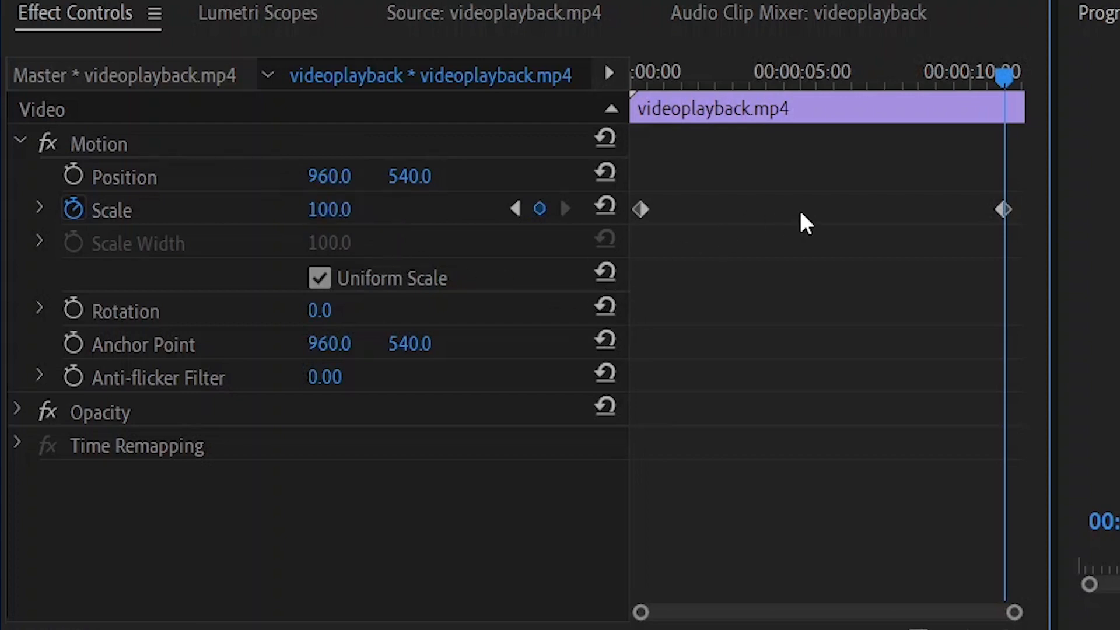
Move the playhead back near the clip's start and preview the zoom-out, stopping playback partway through.
{"action": "left_click_drag", "start_coordinate": [1013, 77], "coordinate": [648, 75]}
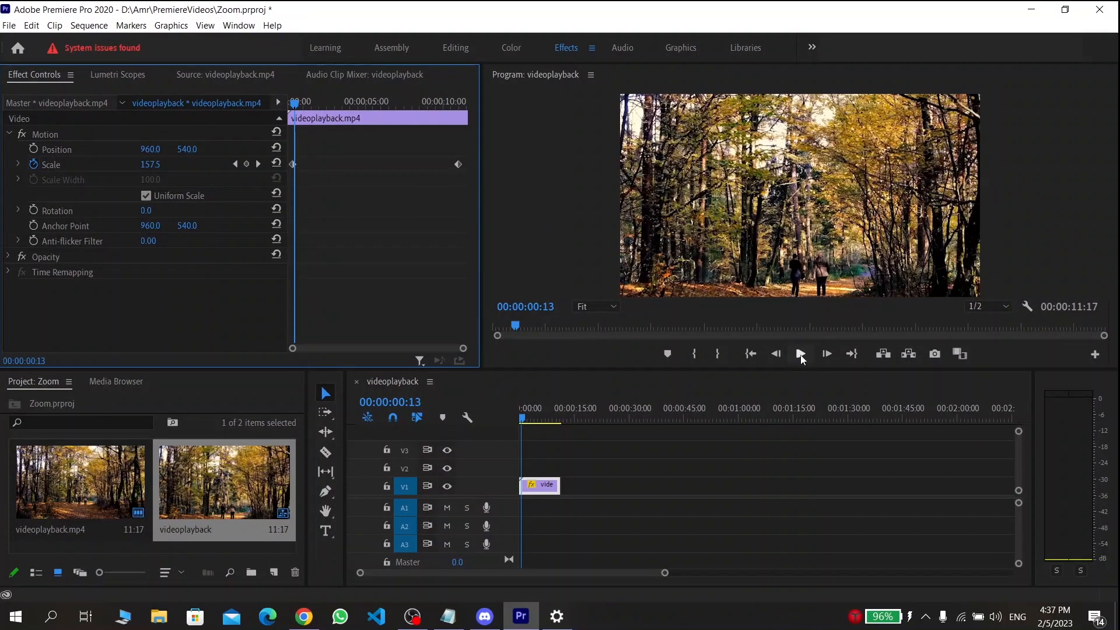
{"action": "left_click", "coordinate": [800, 354]}
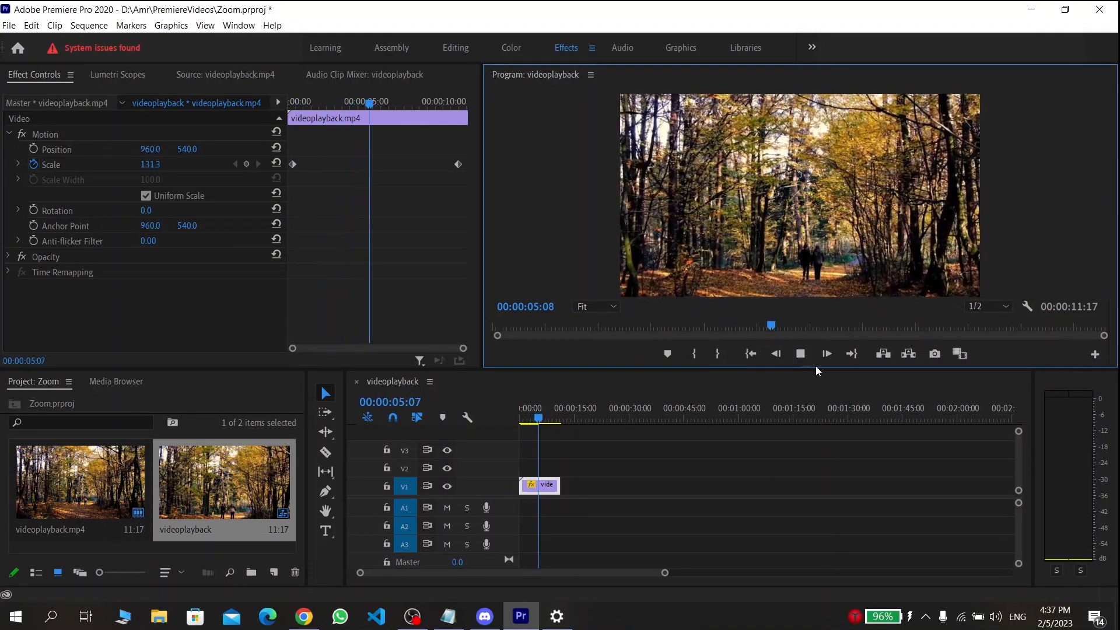
{"action": "left_click", "coordinate": [800, 353]}
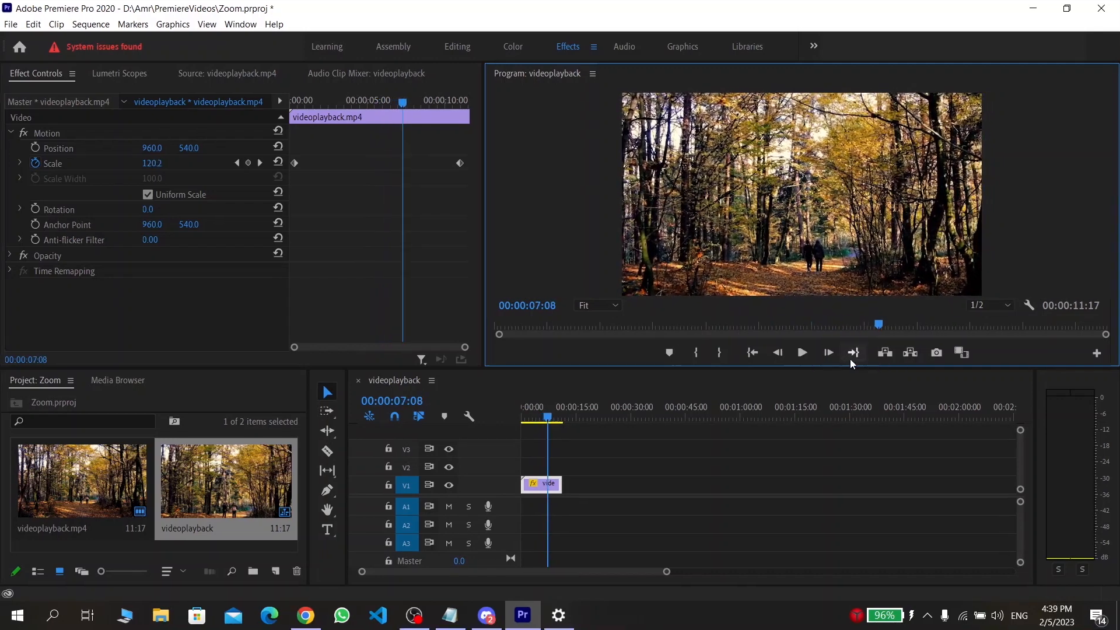